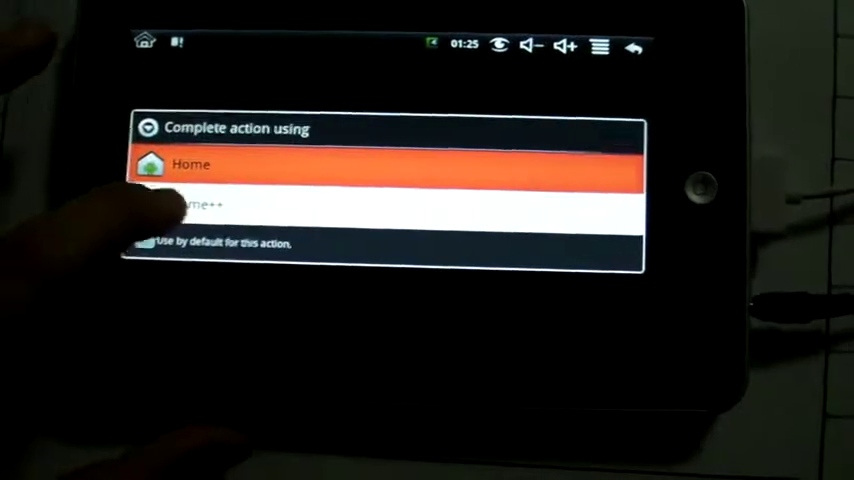
- Pick Home++ as the launcher in the 'Complete action using' chooser
{"action": "left_click", "coordinate": [195, 204]}
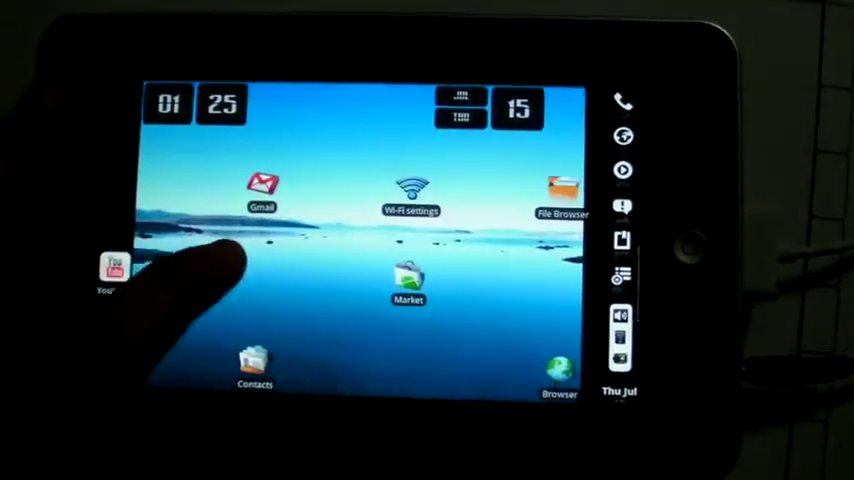
- Bring up the home-screen page that holds the Youtube and Dialer shortcuts
{"action": "mouse_move", "coordinate": [300, 290]}
{"action": "left_mouse_down"}
{"action": "mouse_move", "coordinate": [500, 290]}
{"action": "mouse_move", "coordinate": [250, 290]}
{"action": "left_mouse_up"}
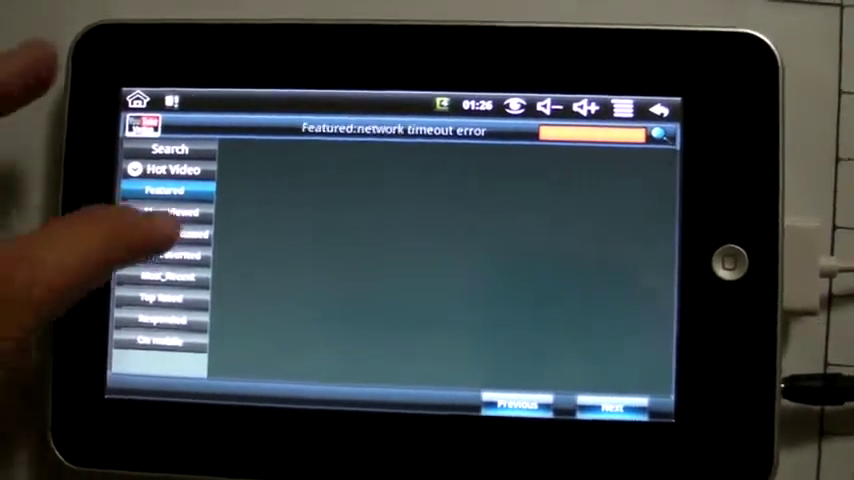
- Switch YouTube to the Most Viewed videos, then use the status-bar Home icon to head home
{"action": "left_click", "coordinate": [172, 207]}
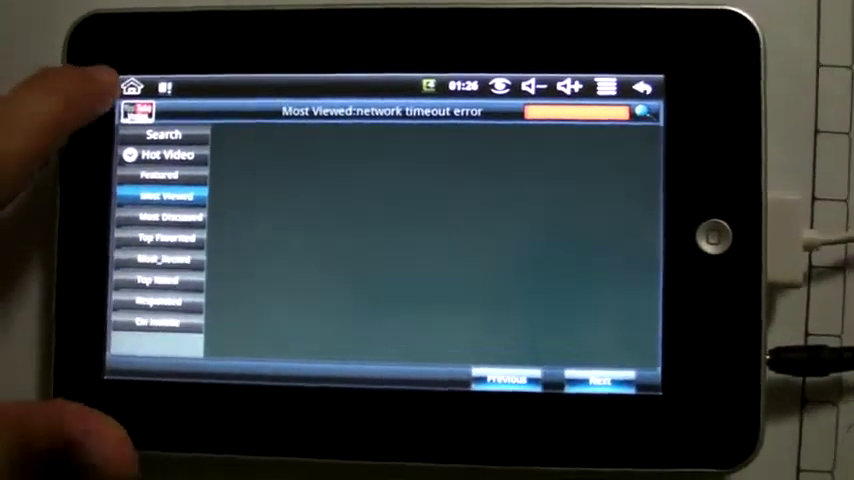
{"action": "left_click", "coordinate": [128, 89]}
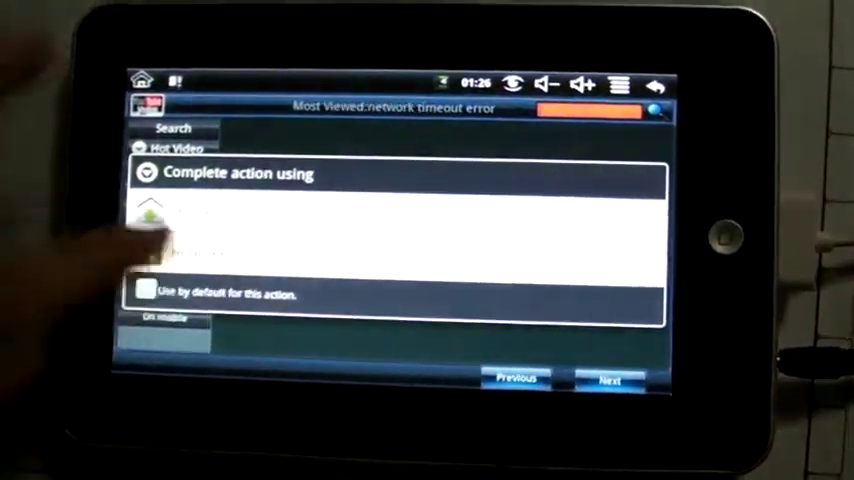
- Return home through the chooser, open the Gmail inbox, then back out to the home screen
{"action": "left_click", "coordinate": [150, 208]}
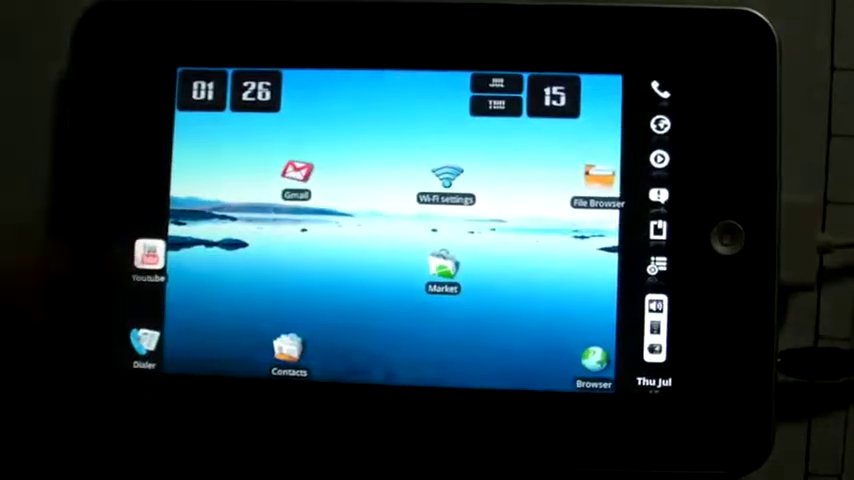
{"action": "left_click", "coordinate": [660, 268]}
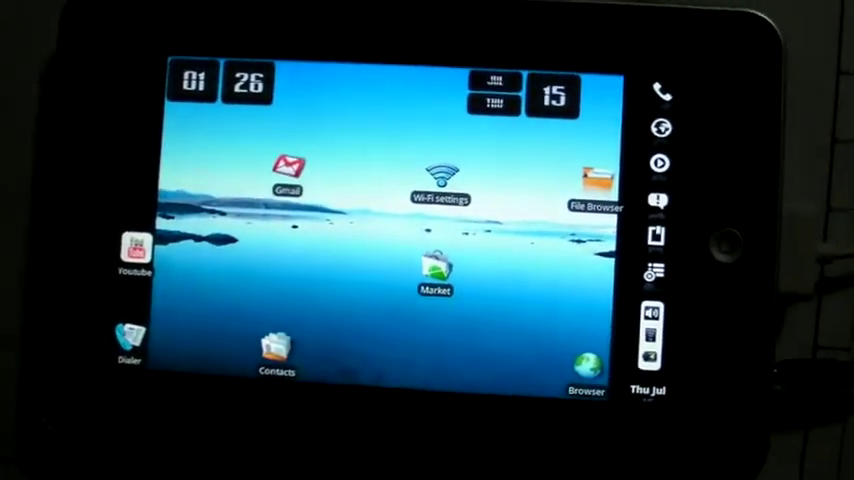
{"action": "left_click", "coordinate": [293, 175]}
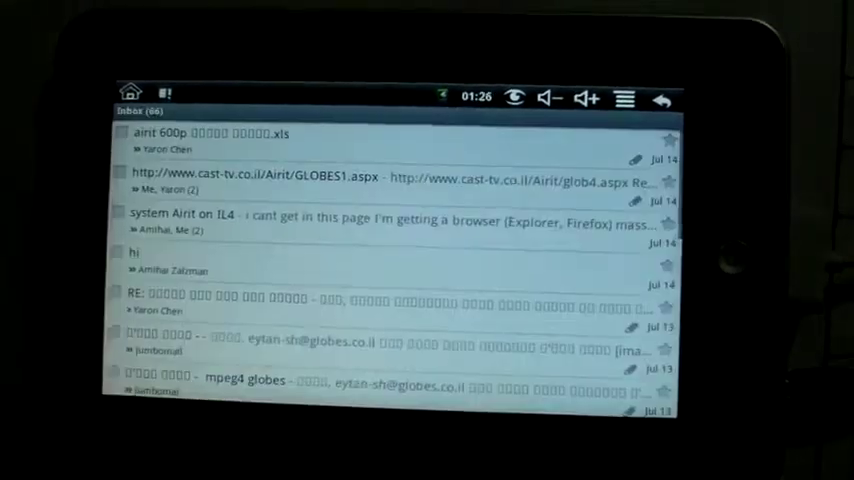
{"action": "key", "text": "Escape"}
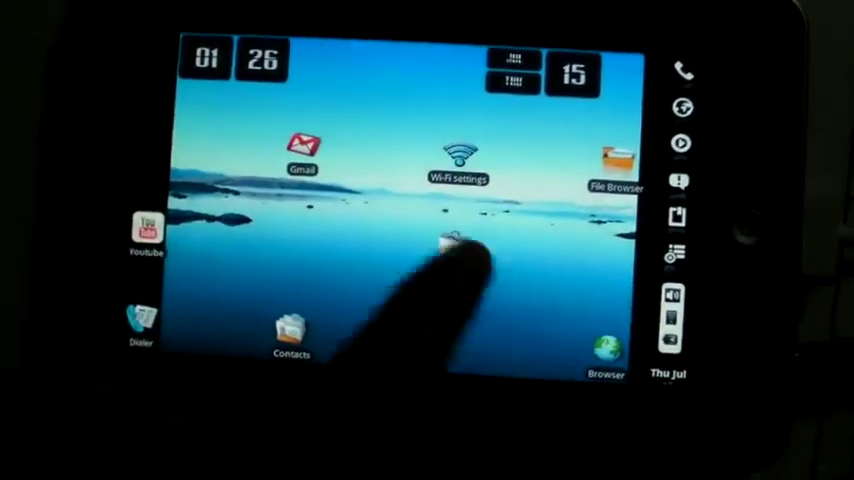
- Launch Android Market from its home-screen icon
{"action": "left_click", "coordinate": [432, 285]}
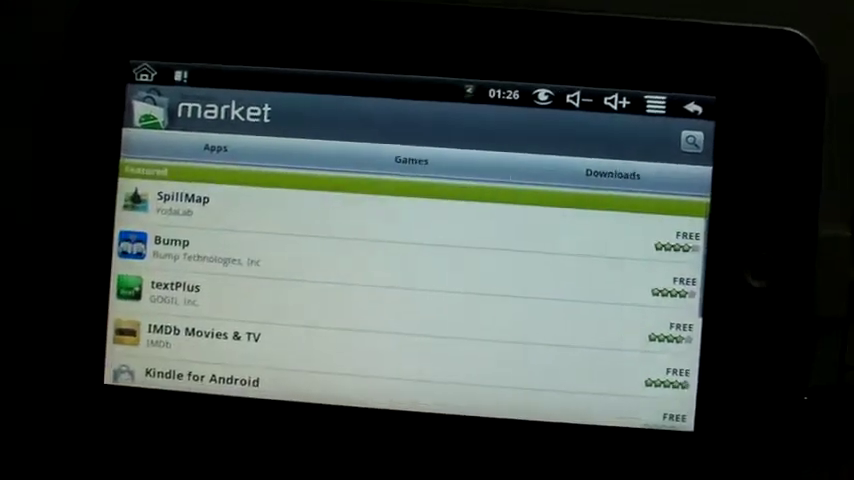
{"action": "scroll", "coordinate": [400, 280], "scroll_direction": "down", "scroll_amount": 2}
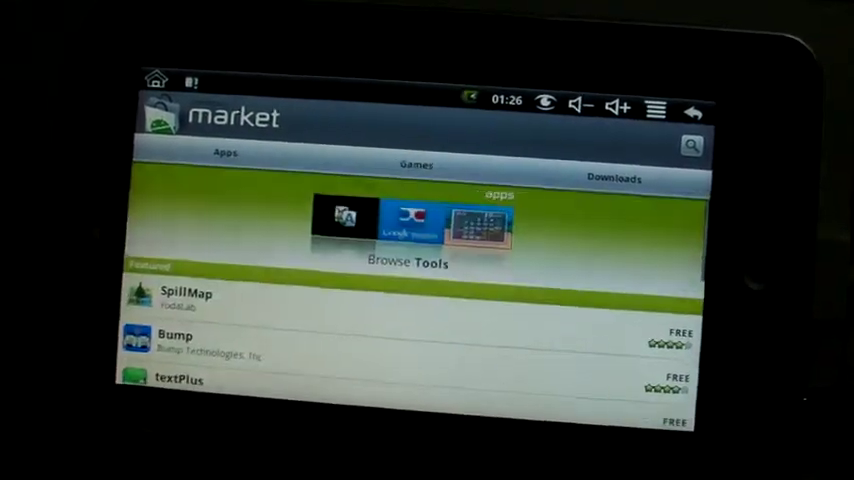
{"action": "scroll", "coordinate": [400, 300], "scroll_direction": "down", "scroll_amount": 3}
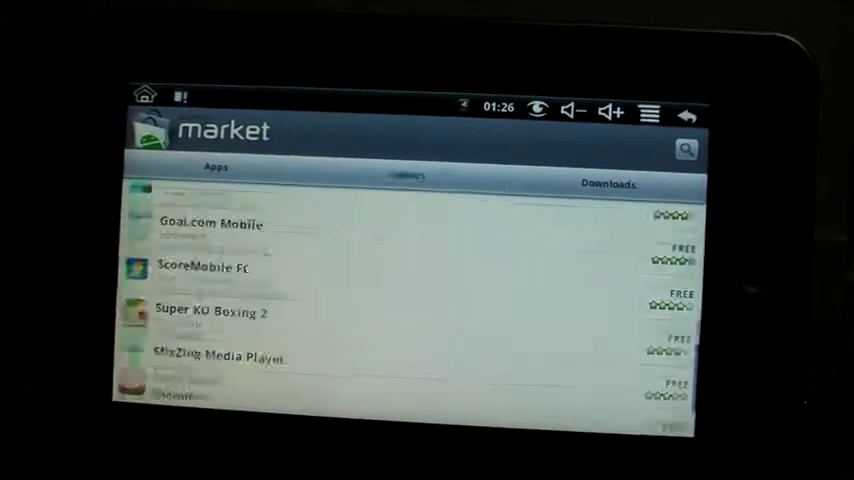